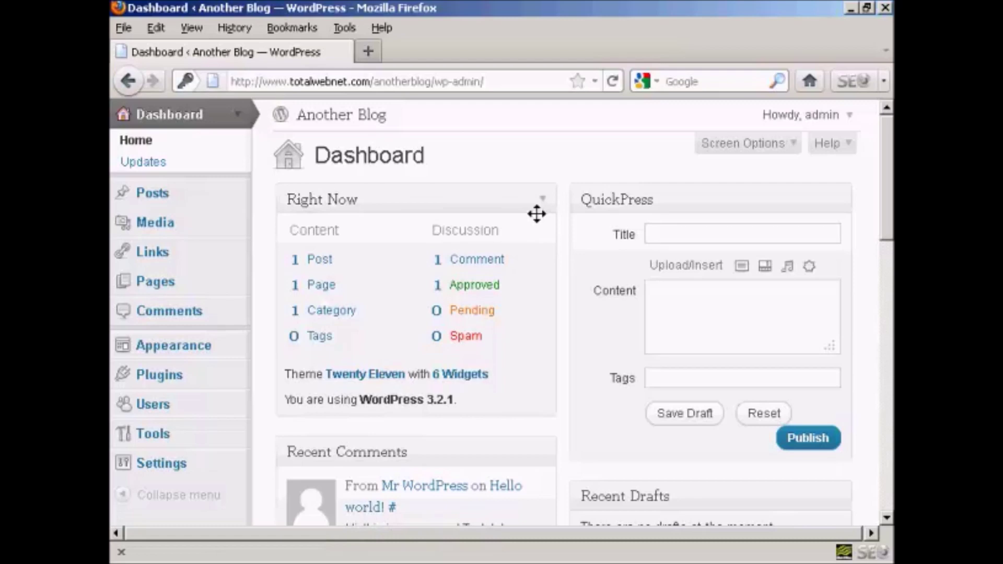
- Trash the Mr WordPress sample comment from the Recent Comments widget
scroll(512, 298, "down", 4)
mouse_move(394, 385)
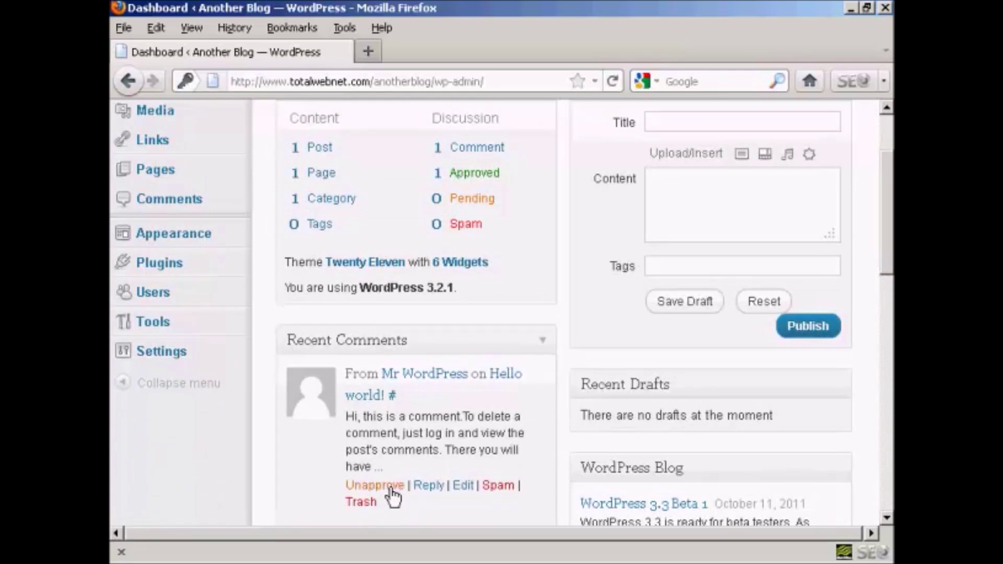
left_click(360, 504)
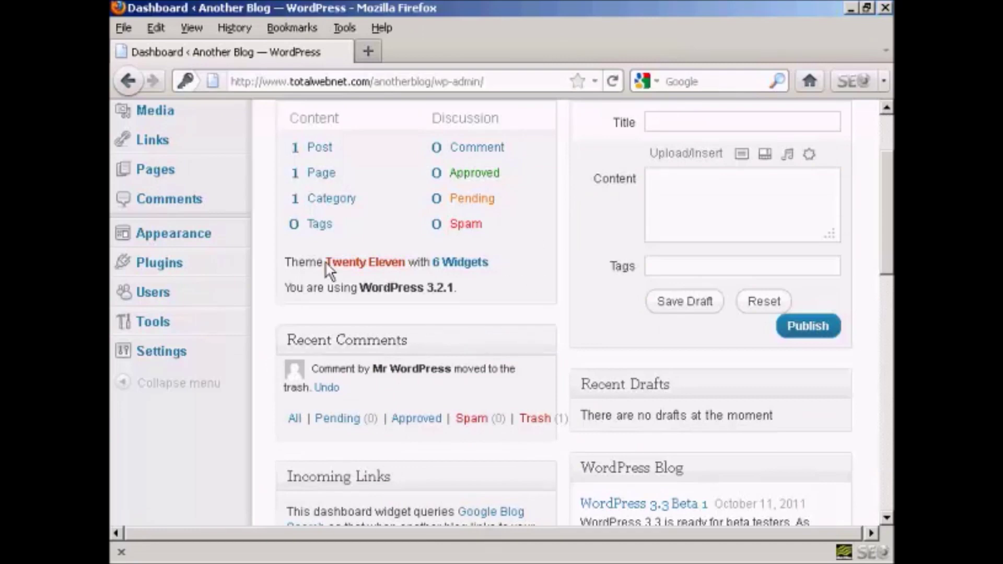
scroll(259, 233, "up", 4)
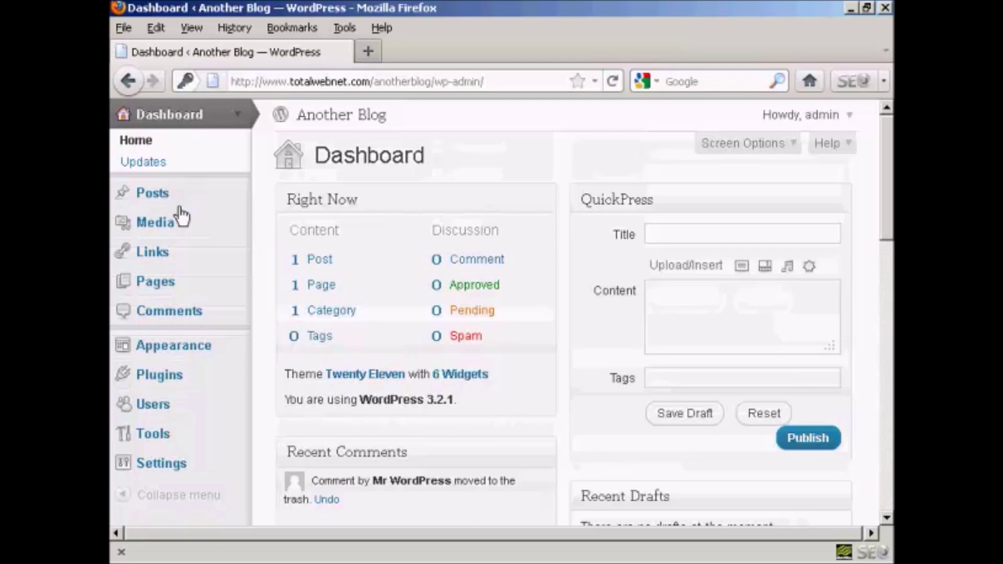
- Move the Hello world! post to the trash
left_click(153, 197)
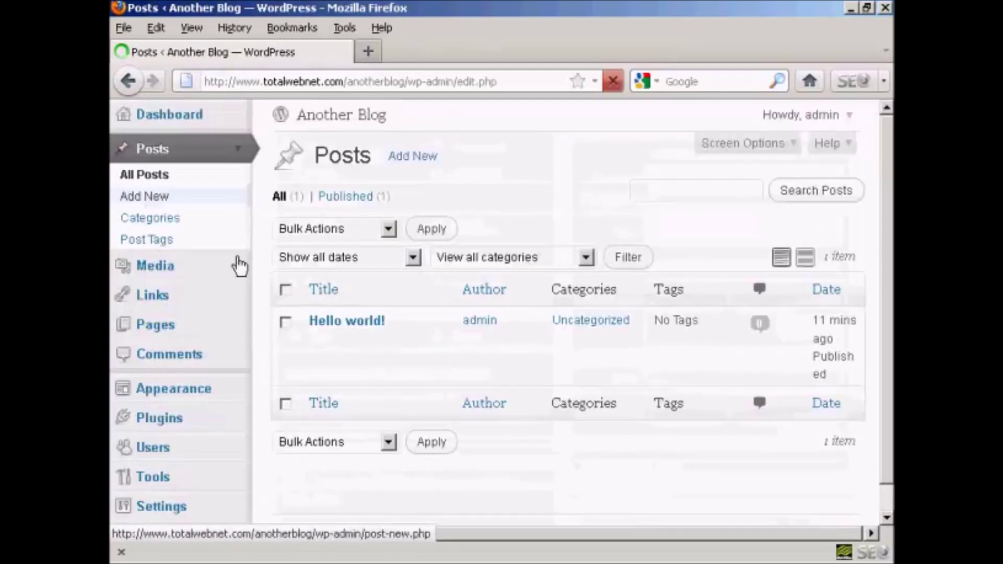
mouse_move(380, 329)
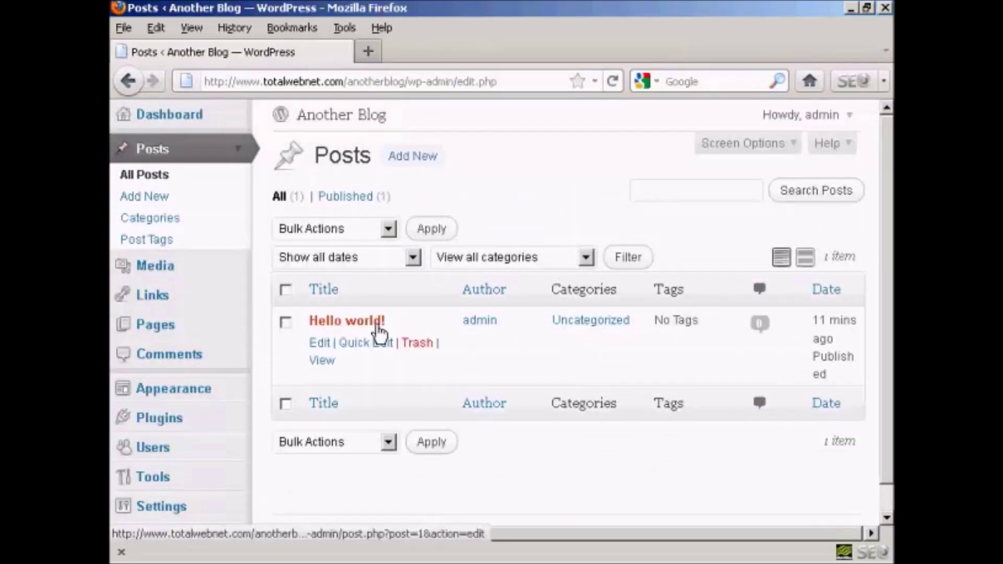
left_click(421, 348)
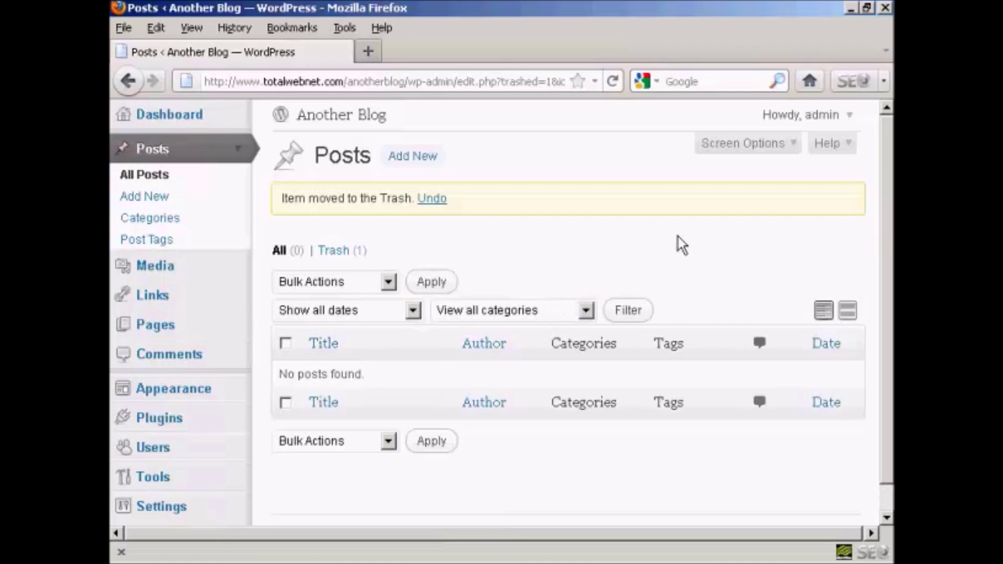
- Permanently delete Hello world! from the posts Trash view
mouse_move(888, 194)
left_mouse_down()
mouse_move(888, 233)
mouse_move(888, 182)
left_mouse_up()
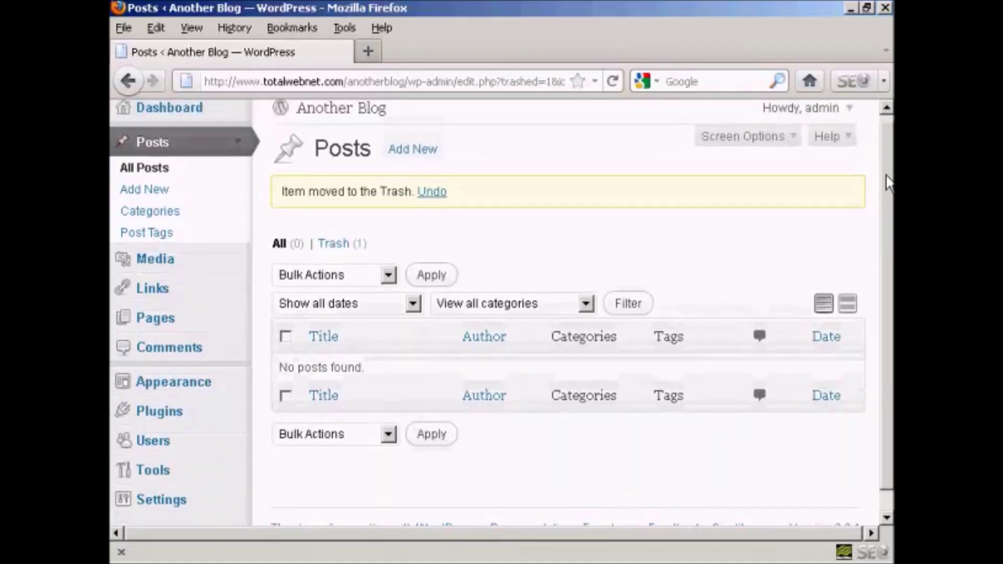
left_click(332, 244)
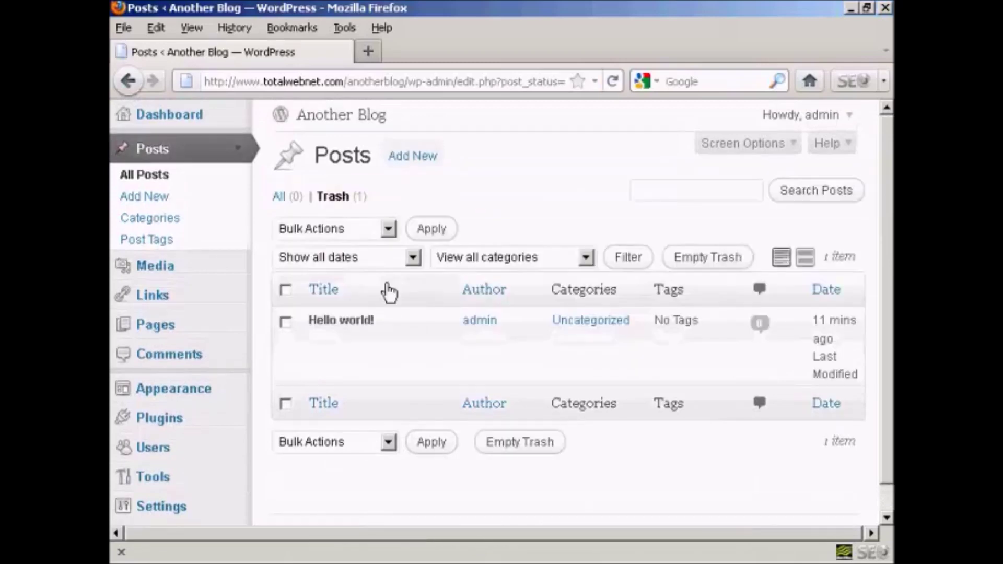
mouse_move(286, 324)
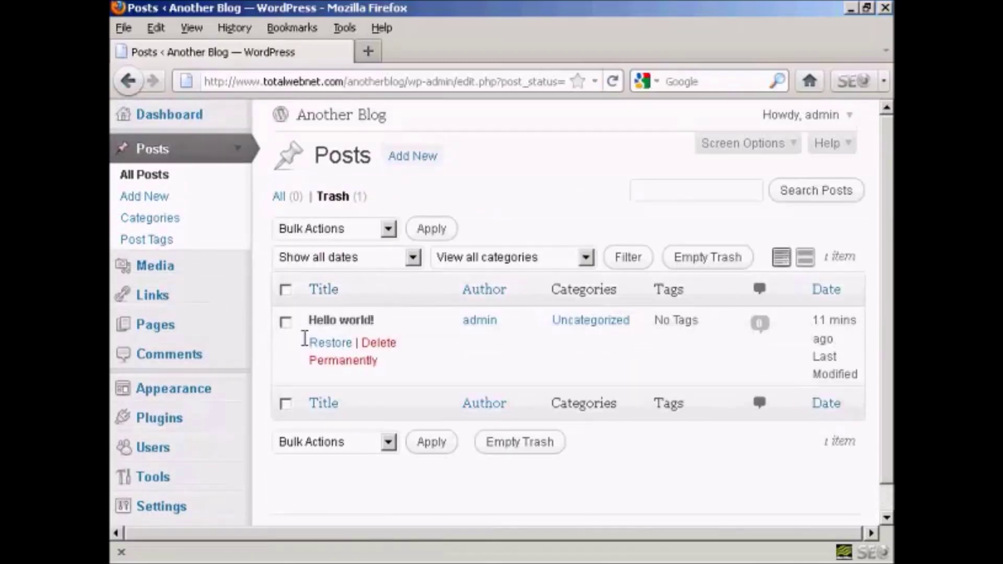
left_click(389, 346)
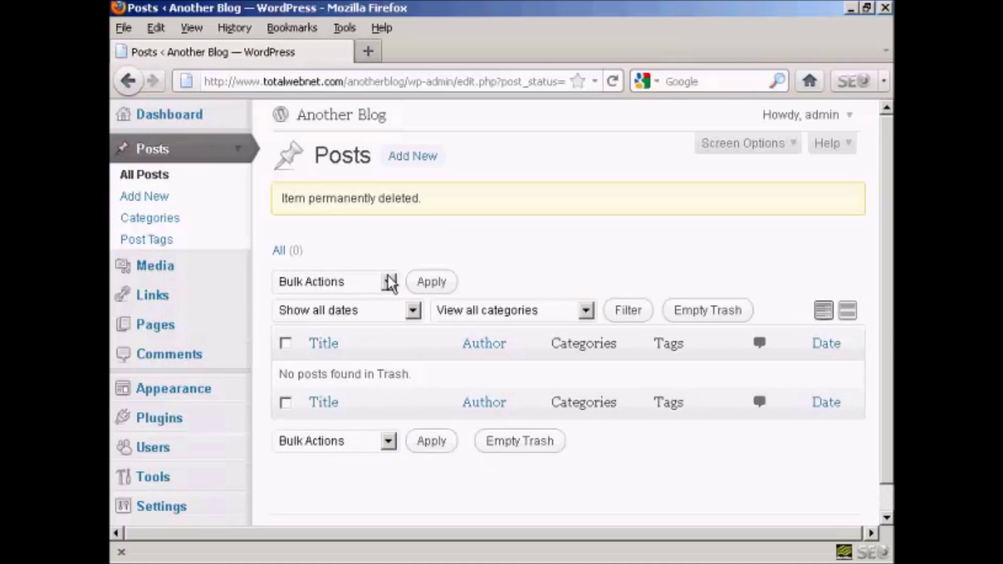
left_click(159, 298)
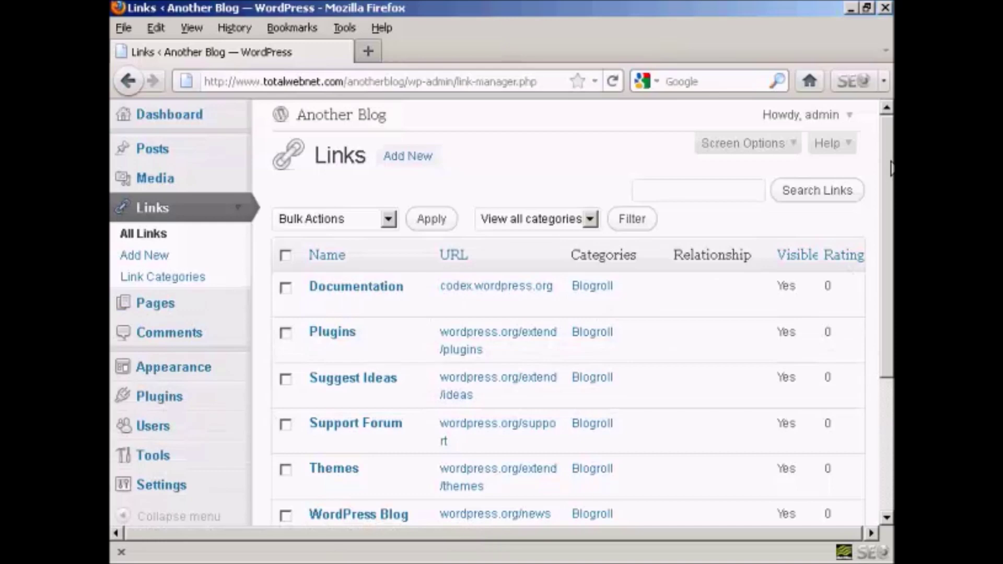
- Select all seven Blogroll links and delete them with the Delete bulk action
scroll(891, 168, "down", 2)
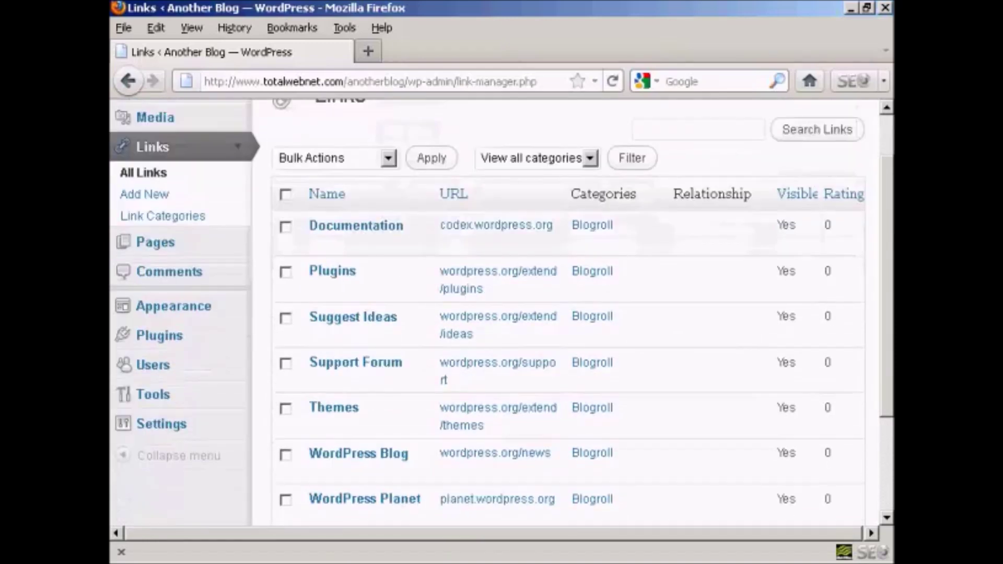
scroll(891, 361, "down", 5)
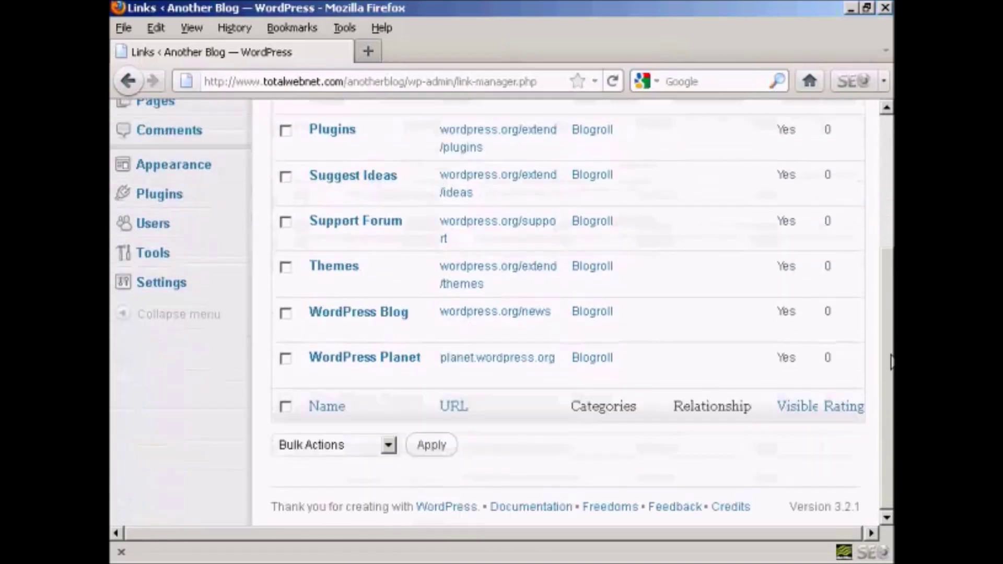
left_click_drag(891, 304, 892, 162)
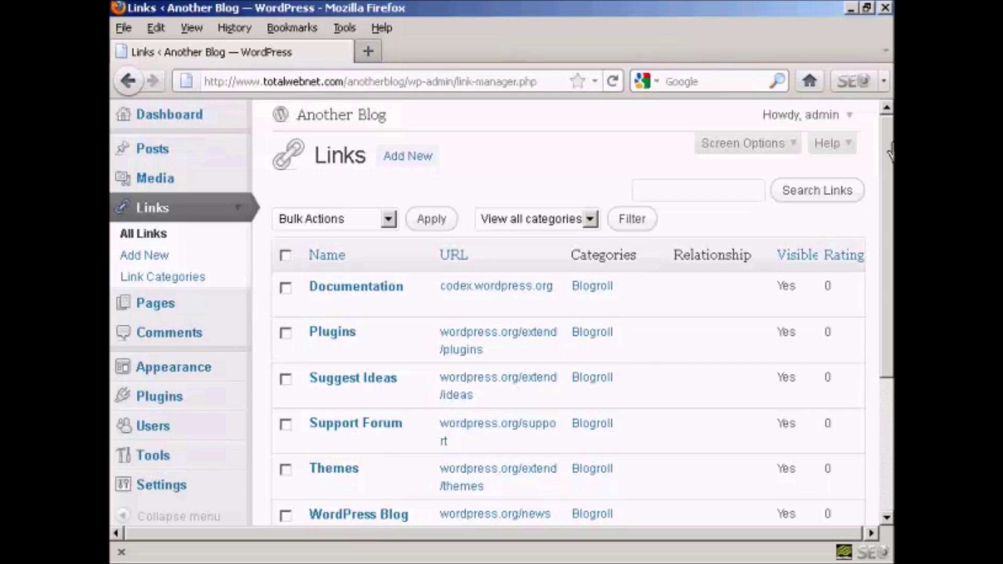
left_click(289, 260)
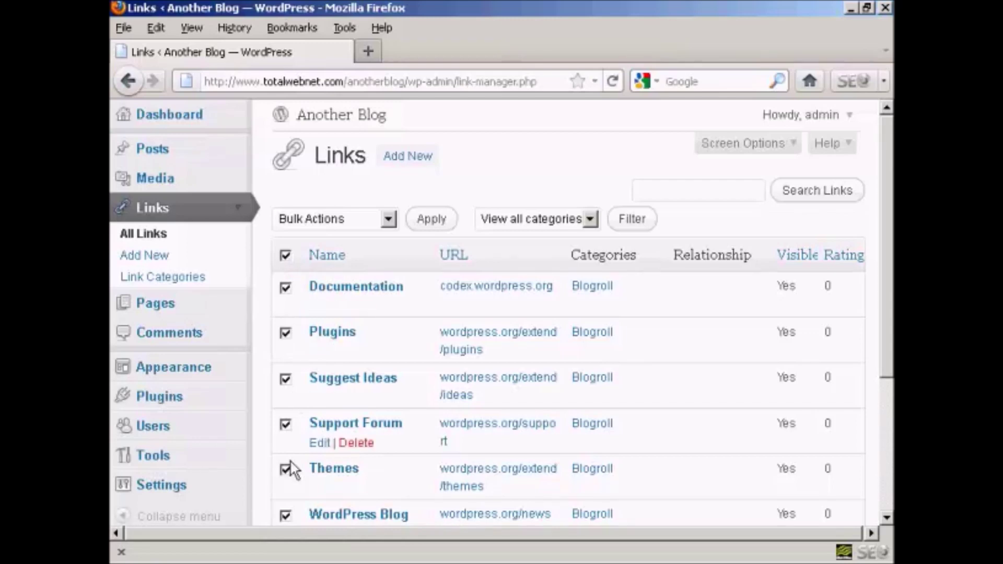
mouse_move(892, 159)
left_mouse_down()
mouse_move(890, 196)
mouse_move(892, 159)
left_mouse_up()
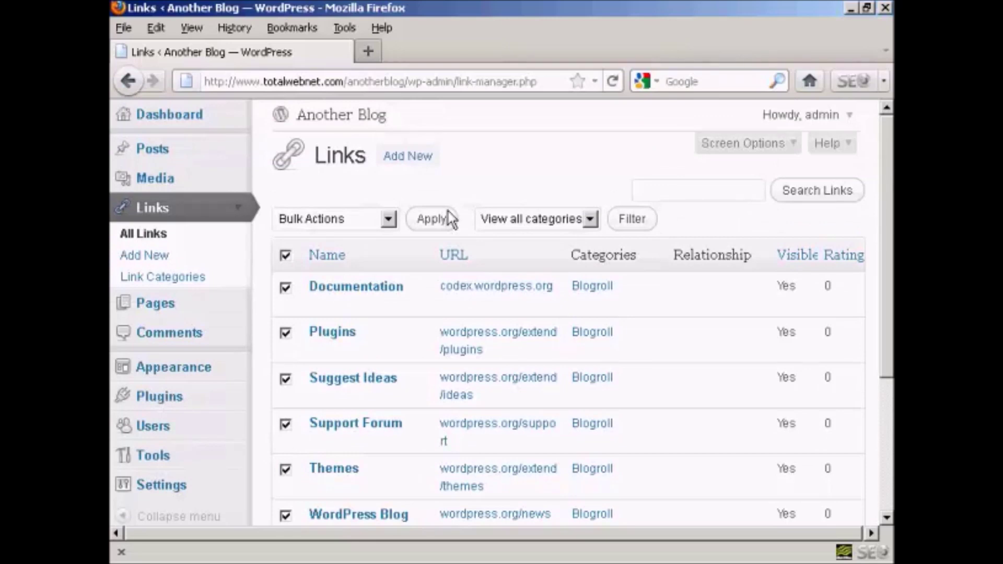
left_click(389, 220)
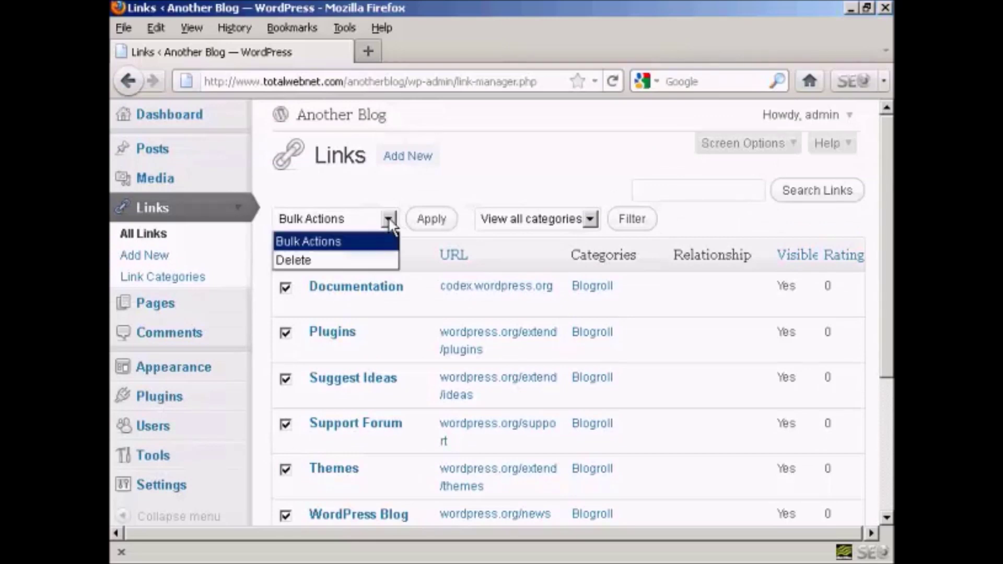
left_click(306, 259)
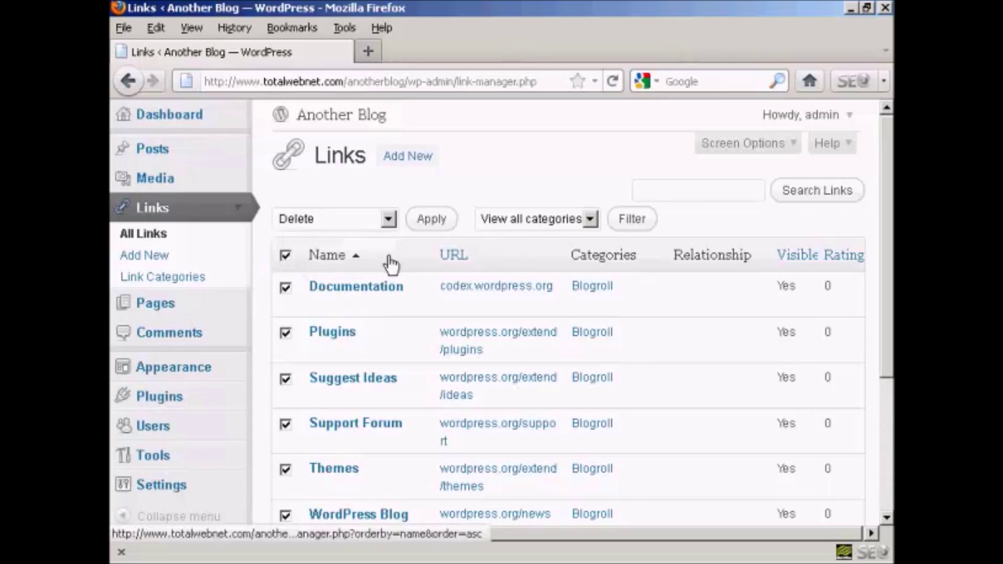
left_click(431, 228)
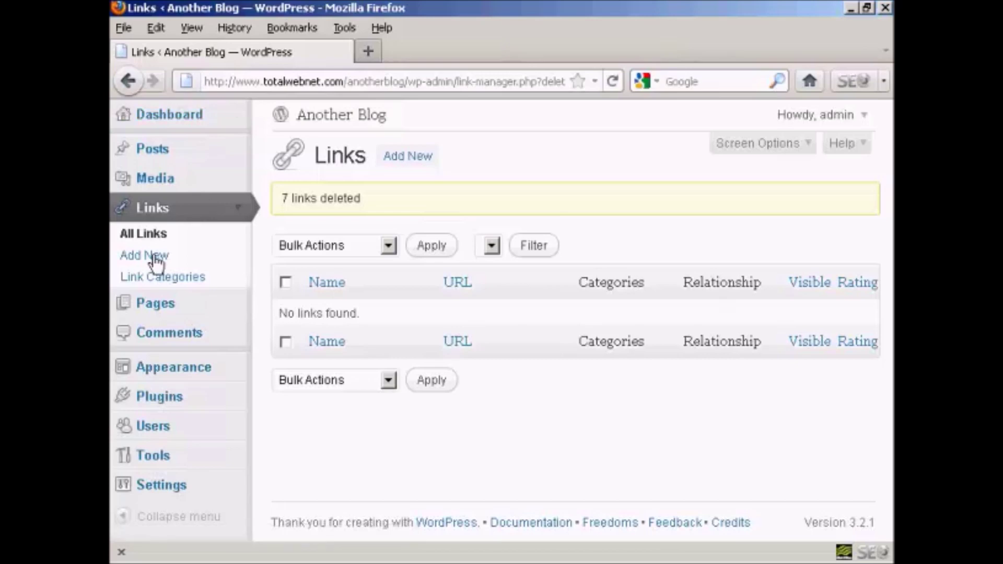
left_click(173, 115)
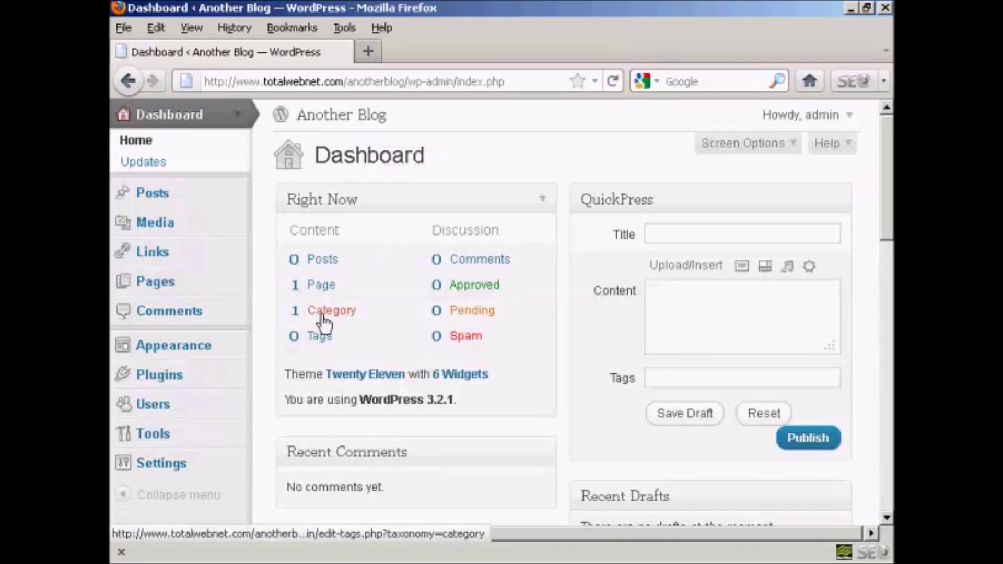
- Move the Sample Page to the trash
left_click(316, 286)
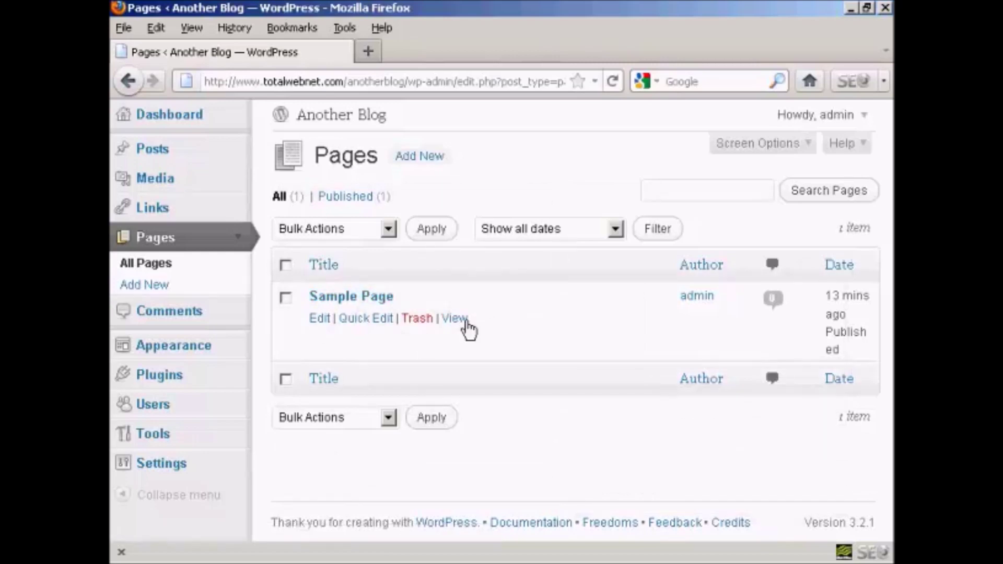
left_click(418, 319)
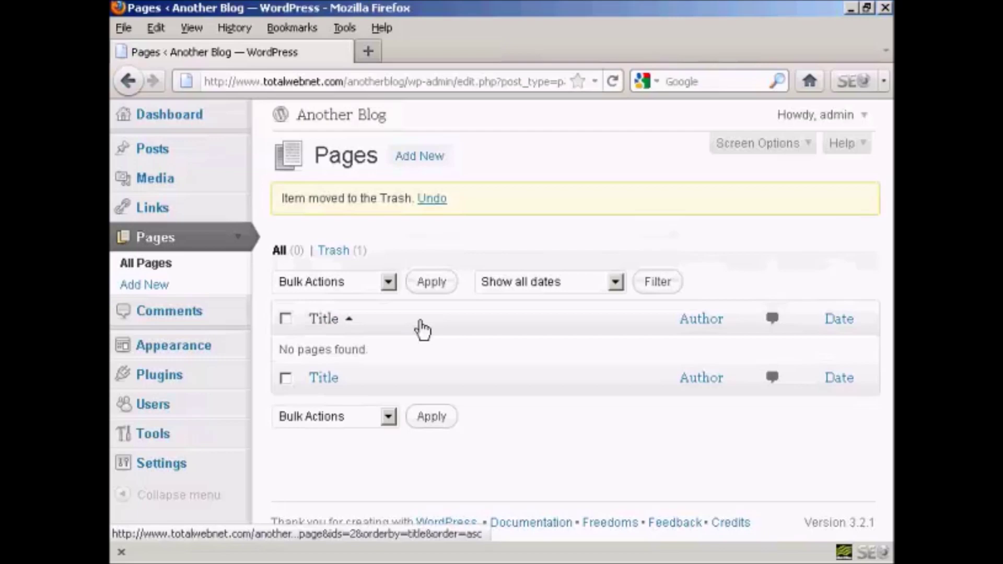
left_click(334, 251)
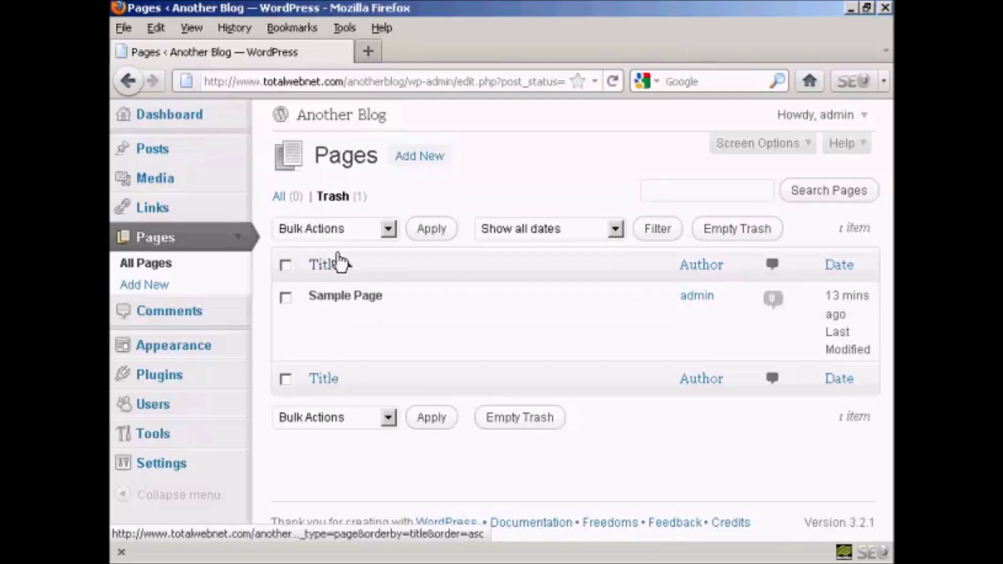
- Permanently delete the Sample Page from the Trash using the Delete Permanently bulk action
left_click(286, 265)
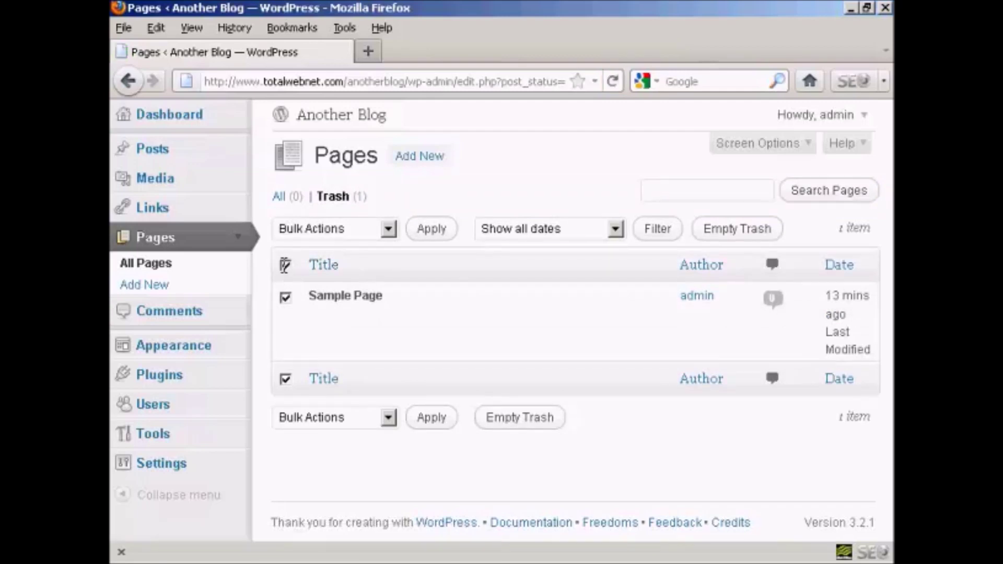
mouse_move(341, 296)
mouse_move(292, 308)
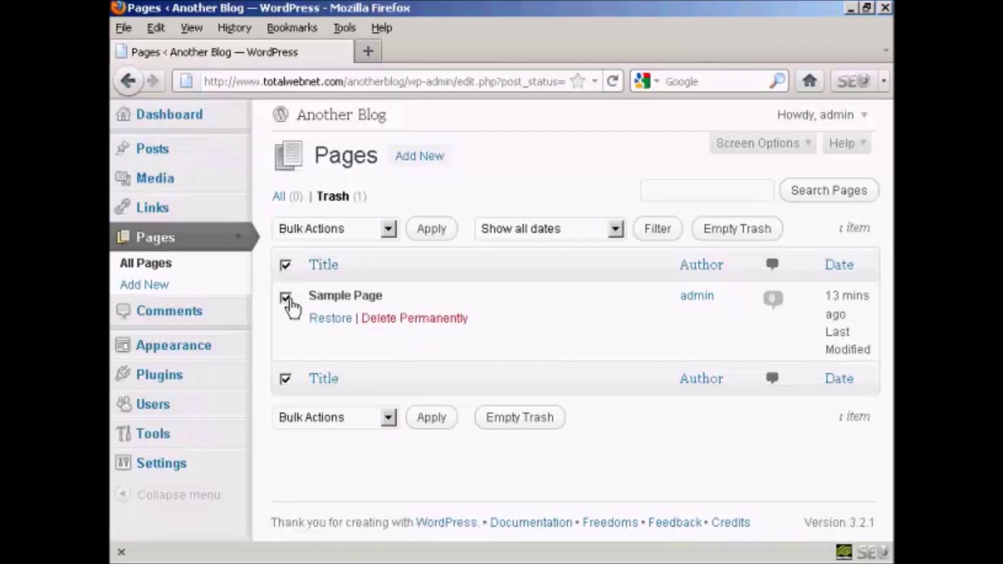
left_click(390, 228)
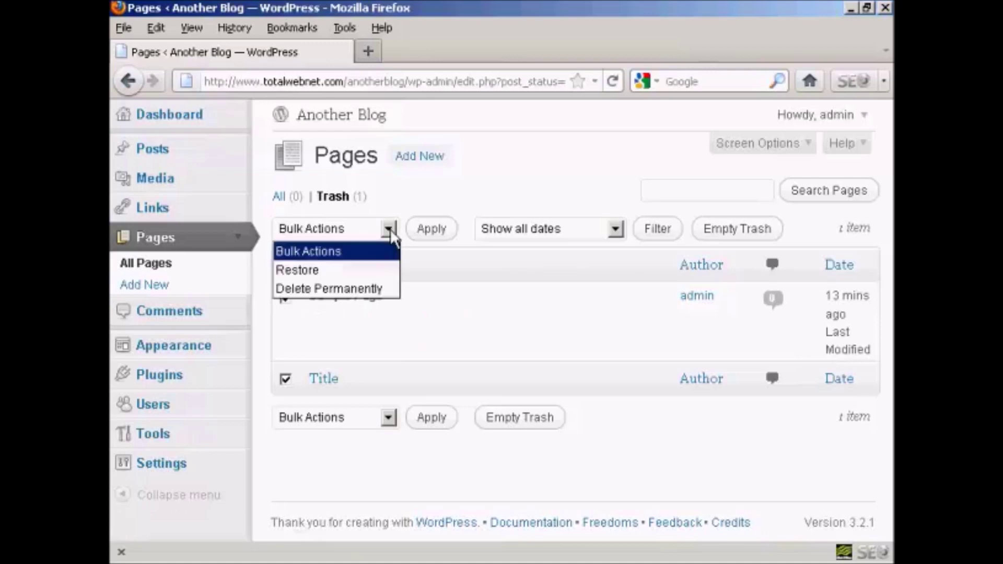
left_click(335, 289)
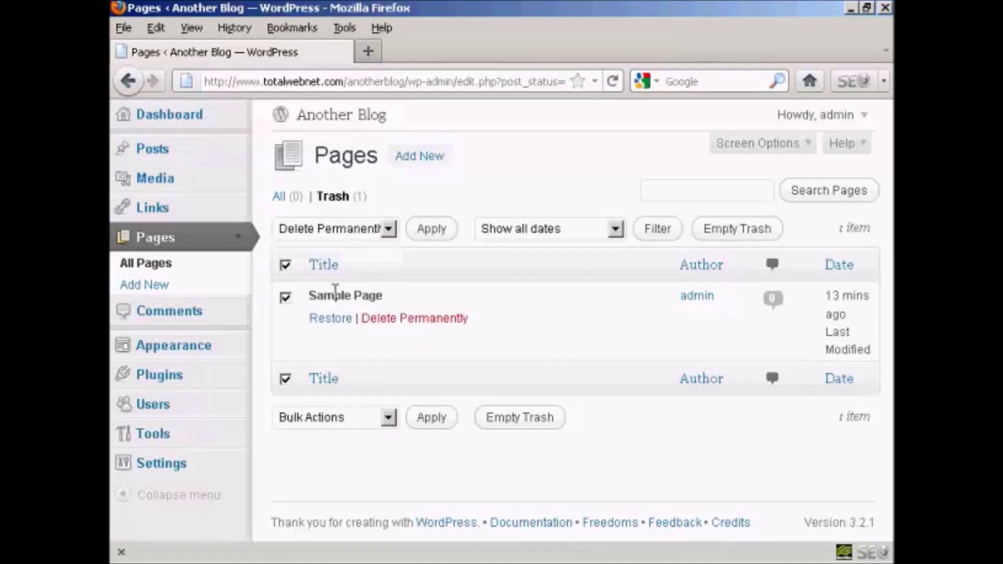
left_click(432, 230)
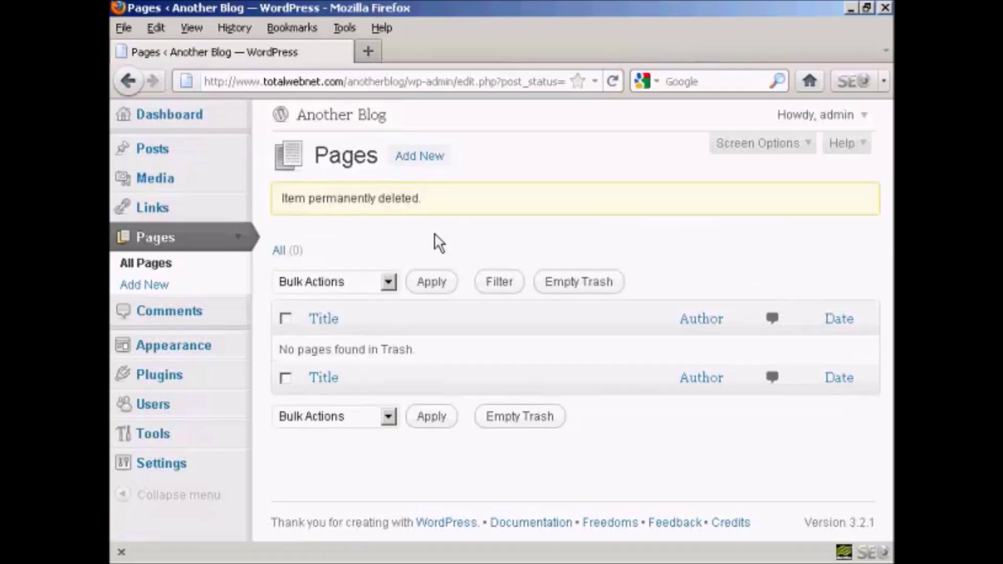
left_click(162, 382)
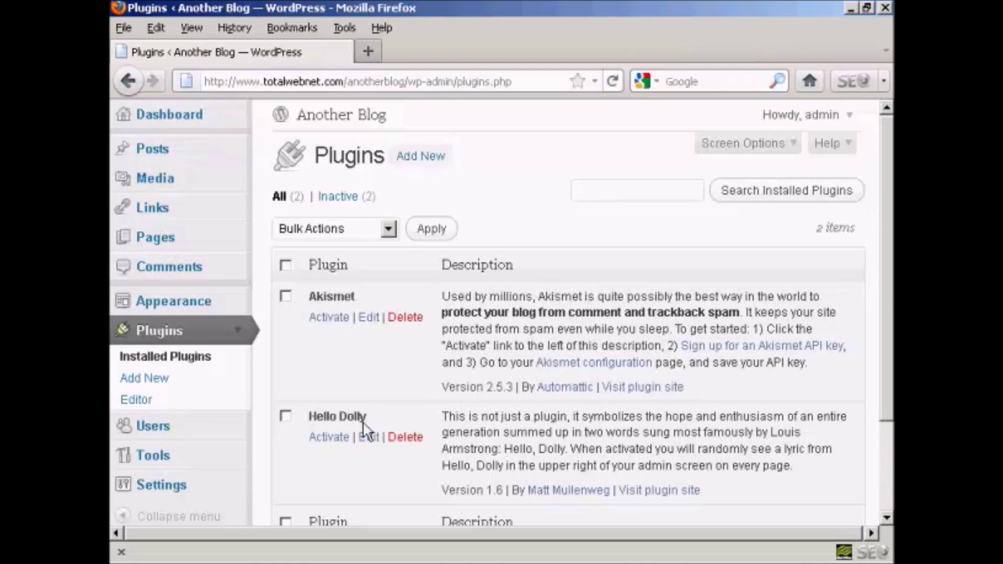
- Delete the Hello Dolly plugin, confirm removing its files, and return to the Dashboard
left_click(405, 438)
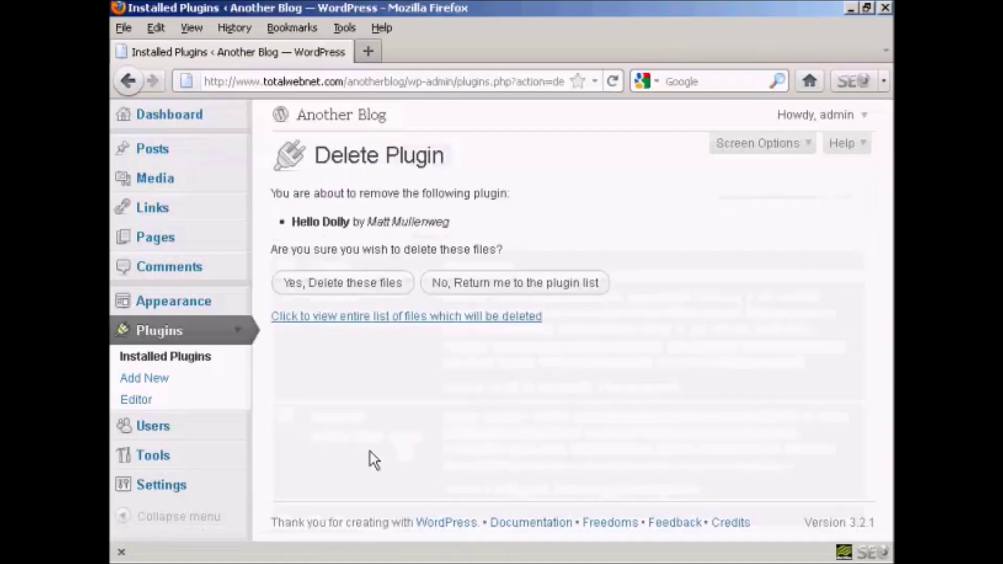
left_click(342, 283)
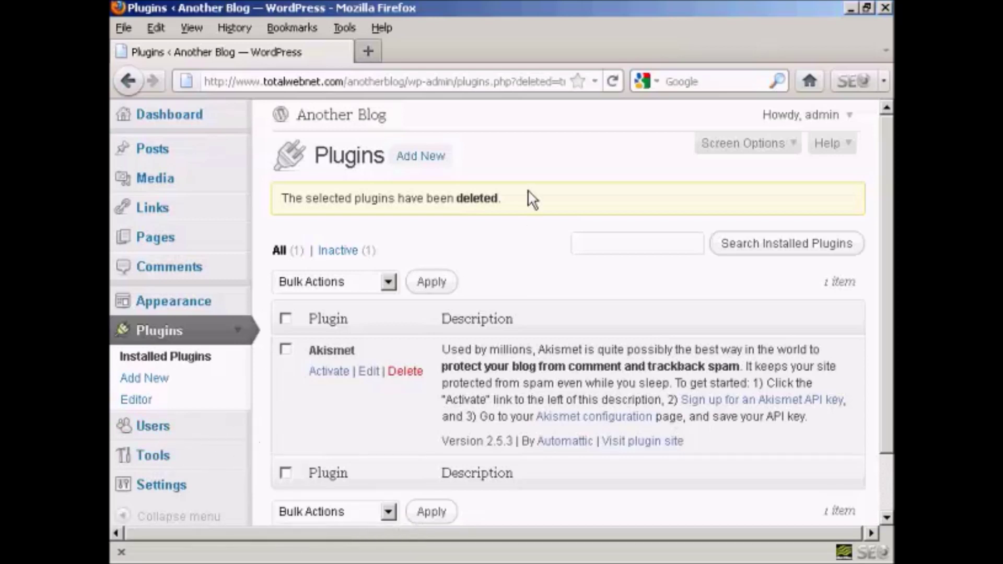
left_click(192, 121)
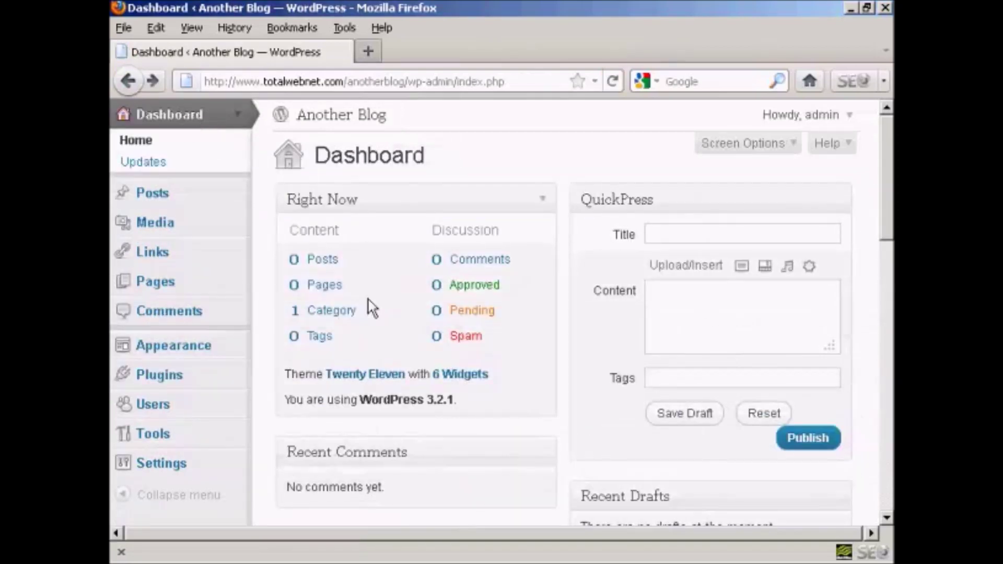
left_click(333, 316)
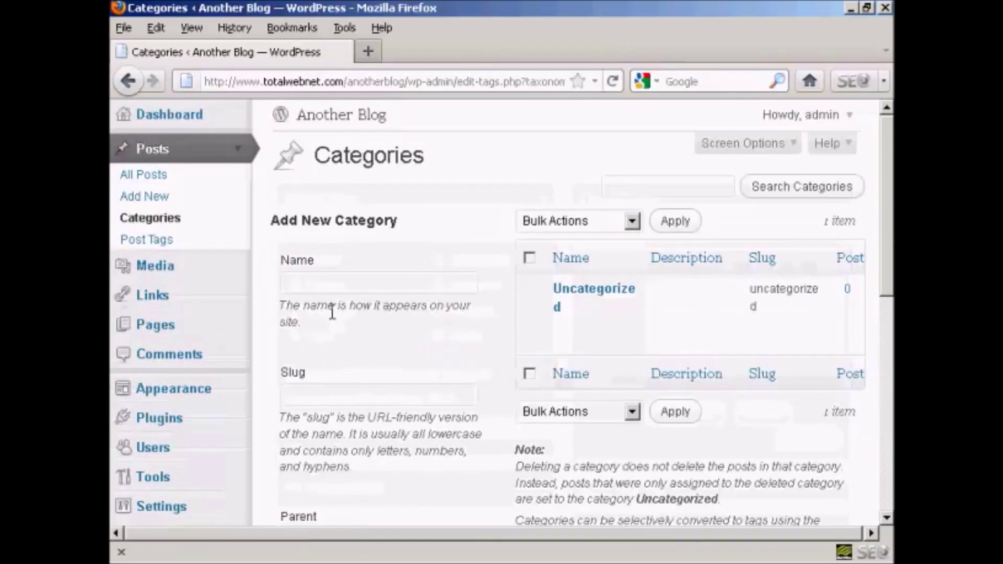
mouse_move(536, 311)
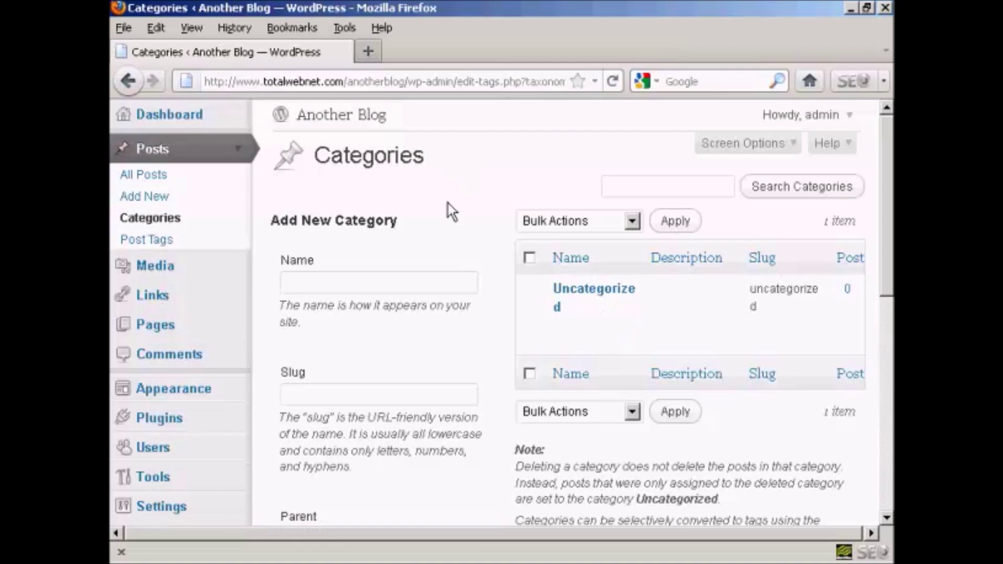
left_click(174, 115)
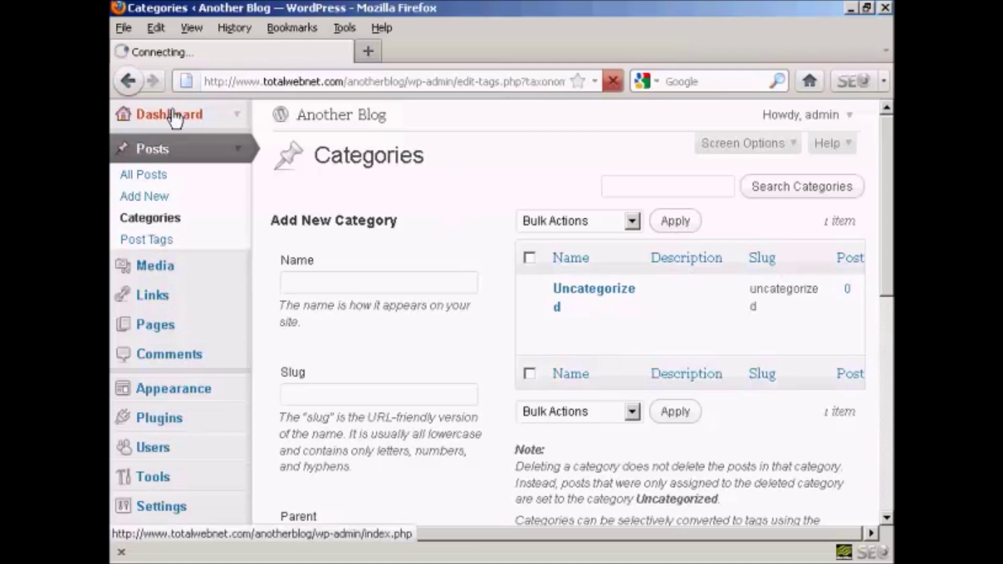